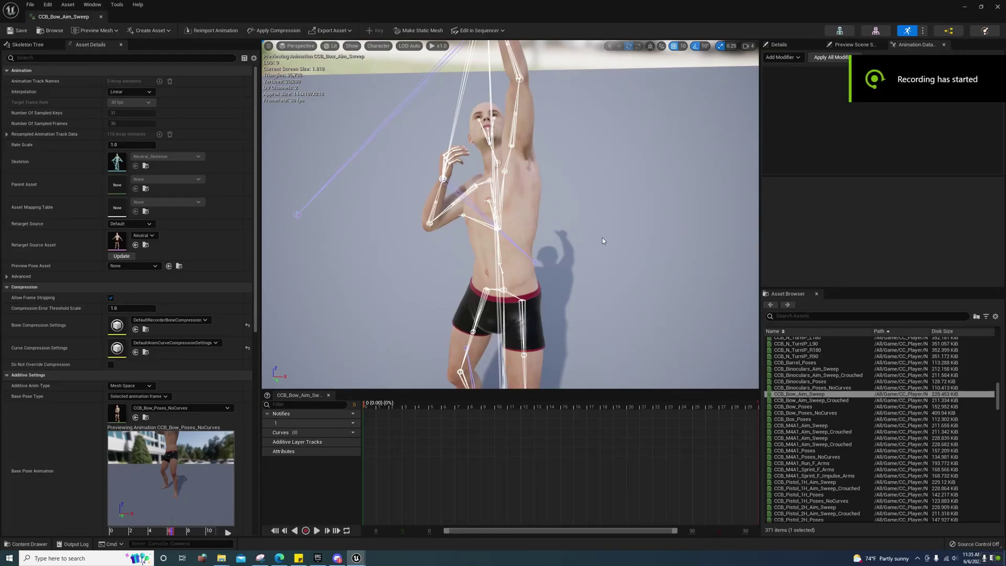
Inspect the character's upper body and select the right pinky and ik_hand_r bones.
right_drag(612, 246, 612, 246)
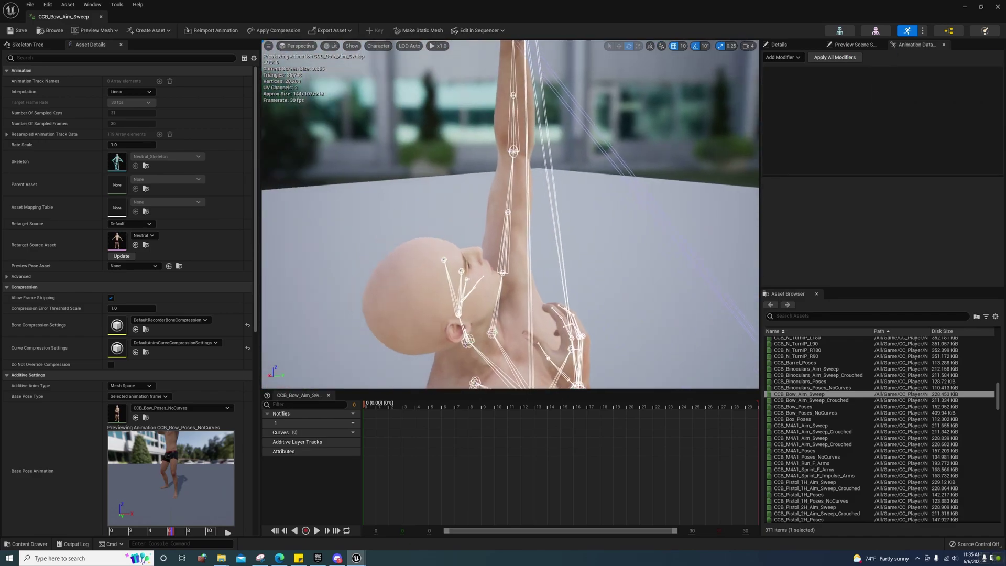
right_drag(613, 246, 432, 264)
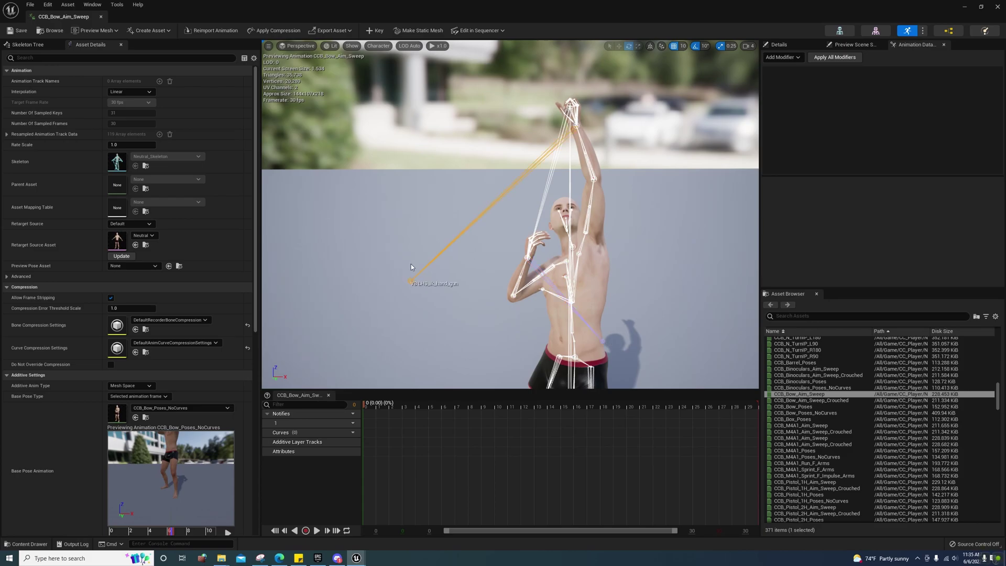
click(527, 257)
click(526, 260)
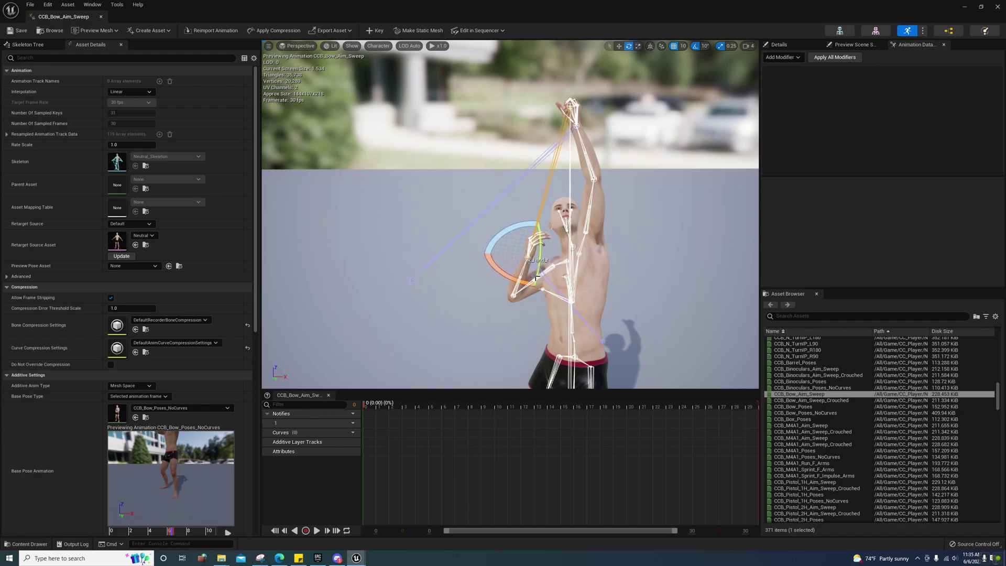
right_drag(660, 262, 660, 261)
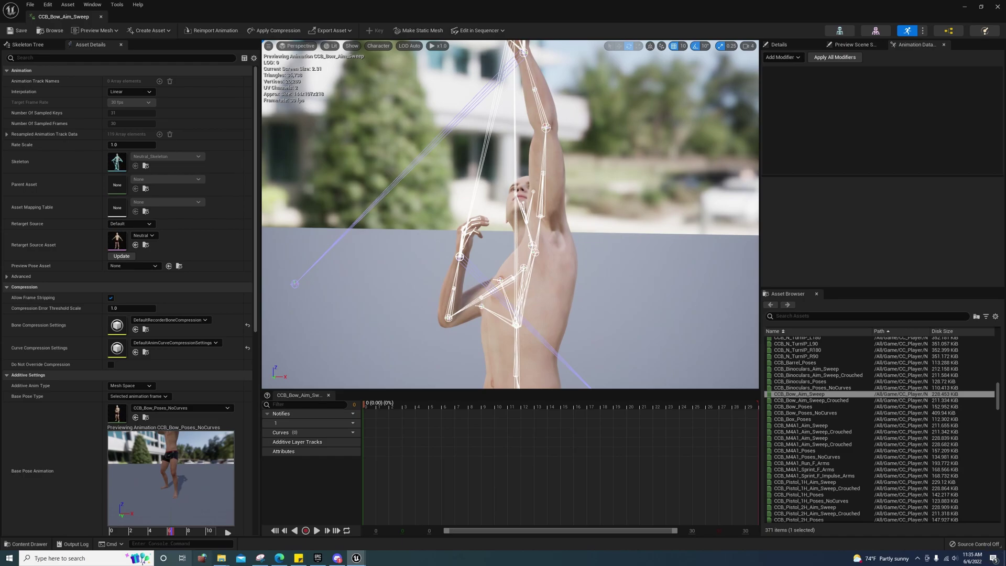
Open CCB_Bow_Poses from the Content Drawer and step through its frames.
click(36, 543)
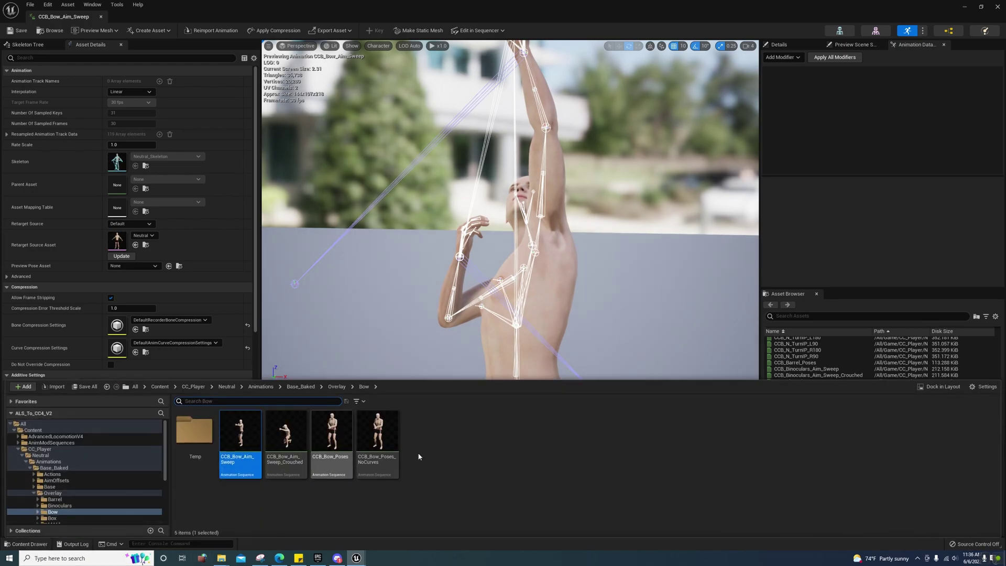
double_click(332, 434)
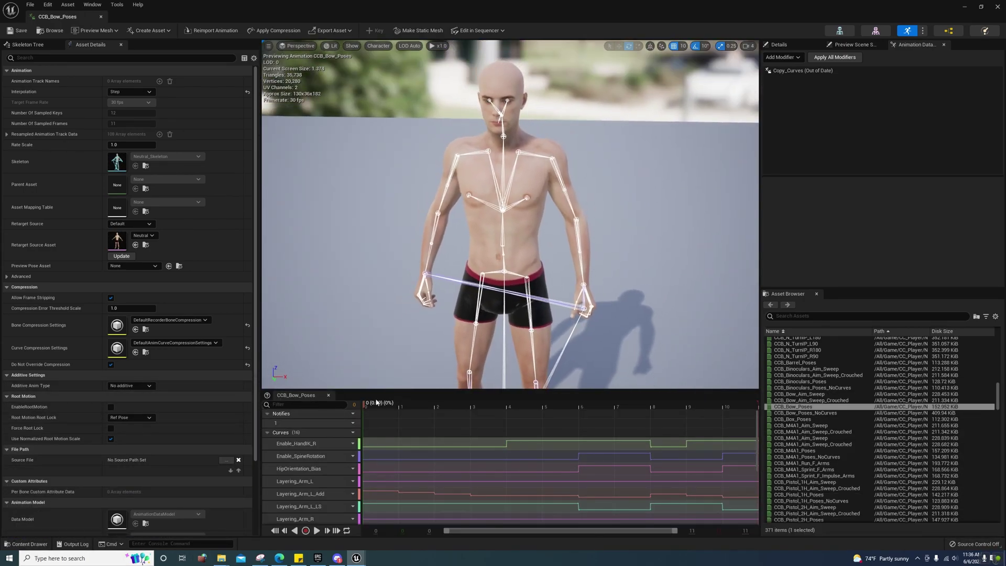
mouse_move(367, 404)
mouse_down()
mouse_move(696, 398)
mouse_move(369, 403)
mouse_up()
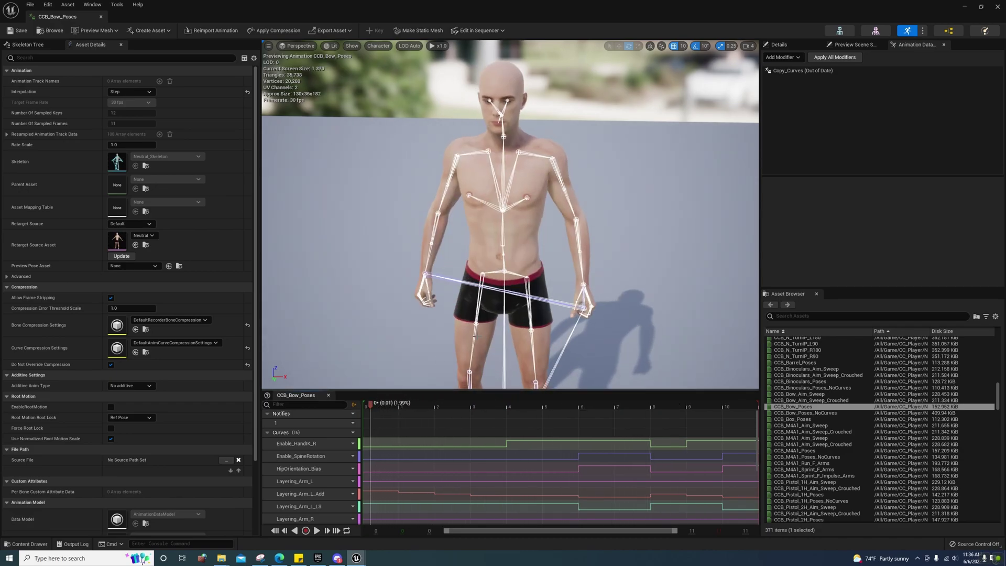
mouse_move(511, 236)
right_down()
mouse_move(511, 204)
mouse_move(510, 228)
right_up()
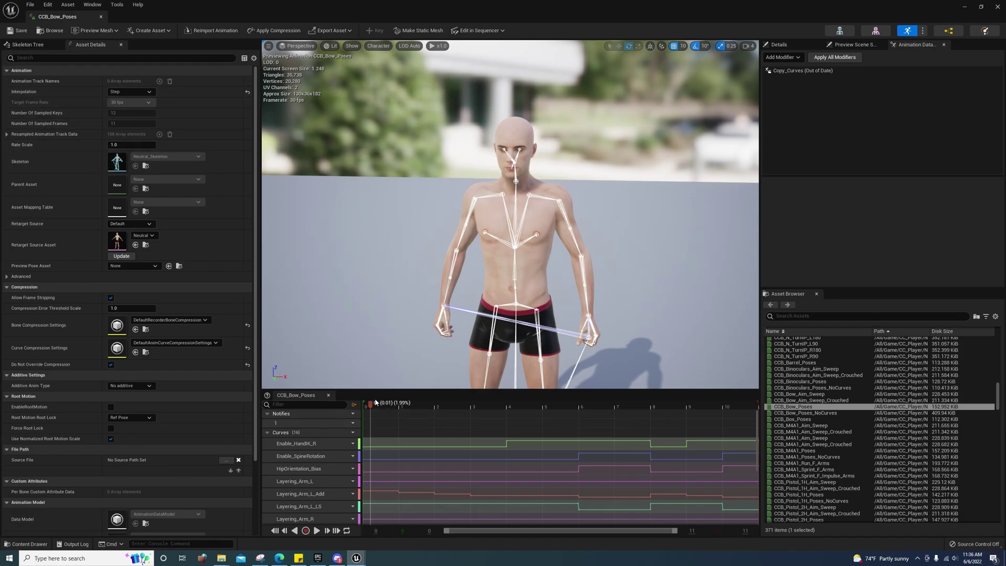
mouse_move(371, 405)
mouse_down()
mouse_move(411, 405)
mouse_move(373, 406)
mouse_up()
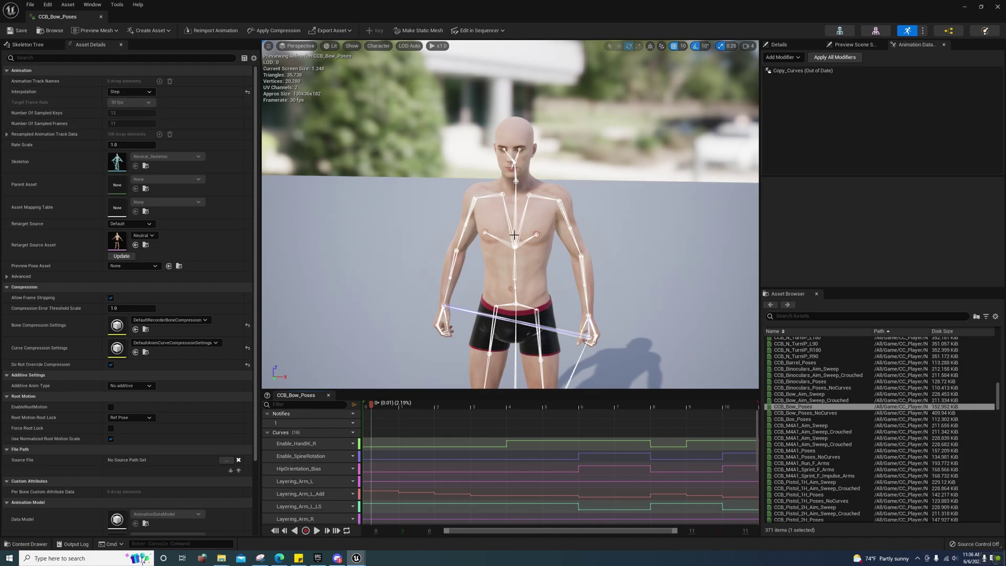
scroll(513, 238, up, 2)
scroll(512, 238, up, 2)
scroll(513, 238, up, 2)
scroll(513, 238, up, 2)
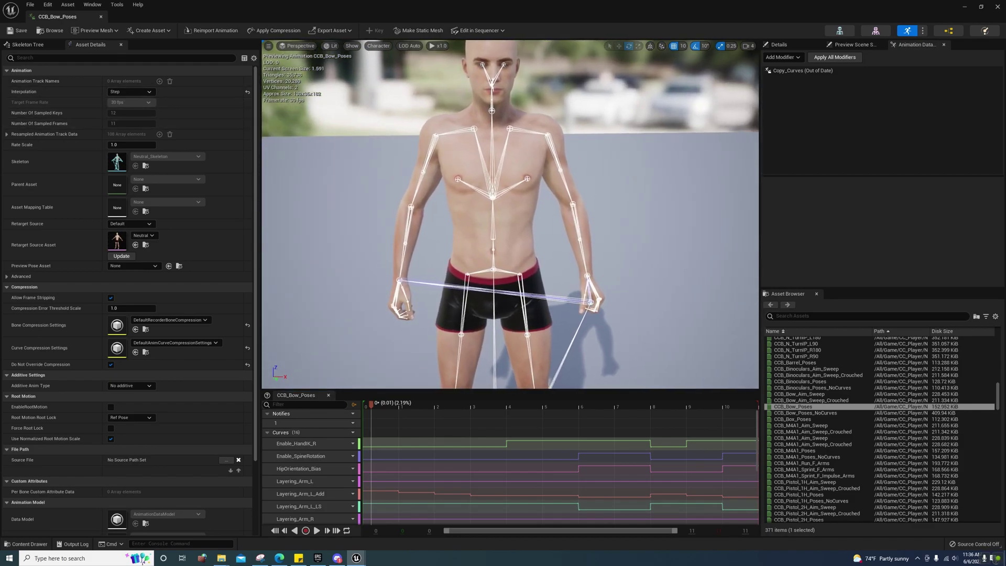
scroll(370, 218, down, 3)
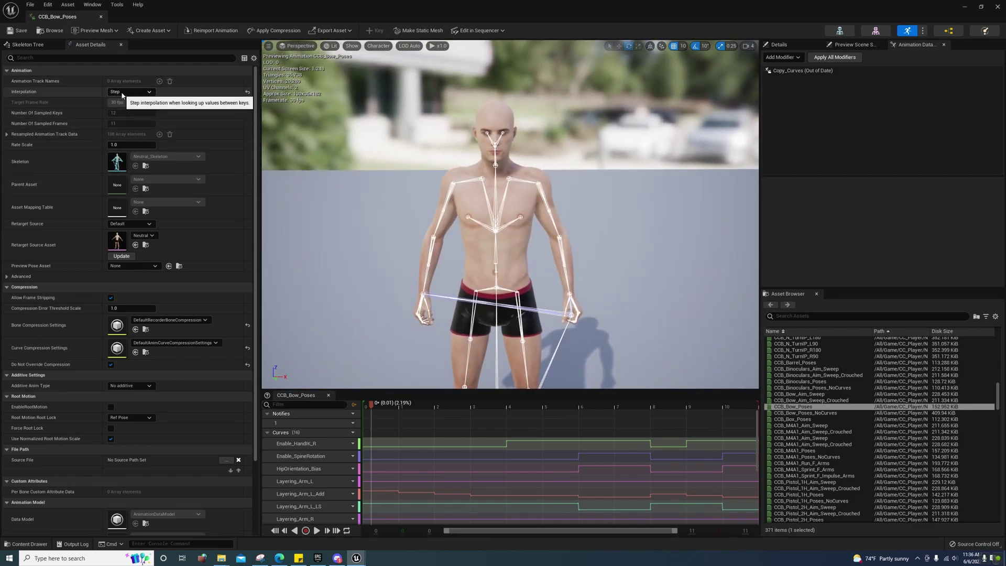
Restore the animation editor, then maximize it again and scrub to frame 5.
key(super+Down)
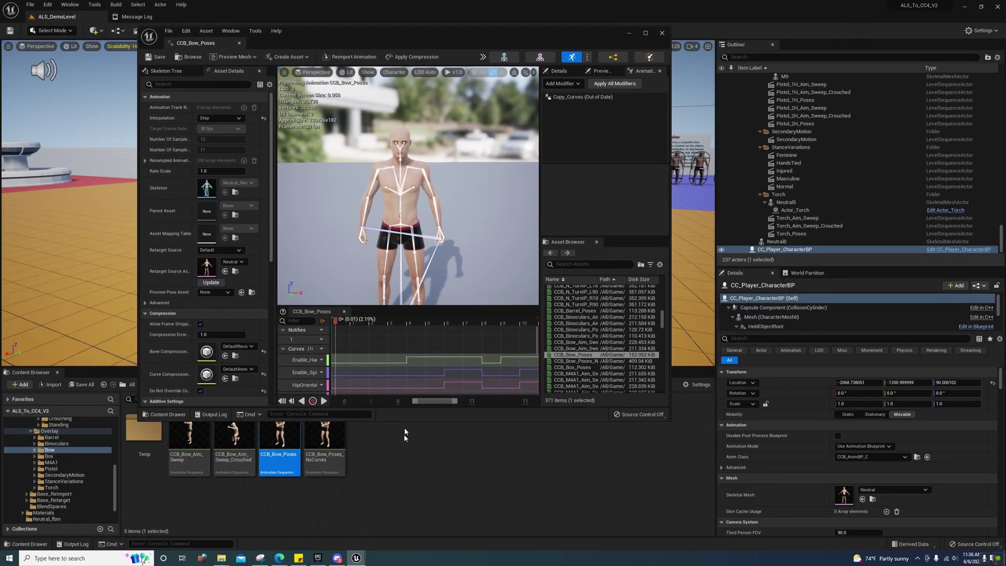
click(652, 77)
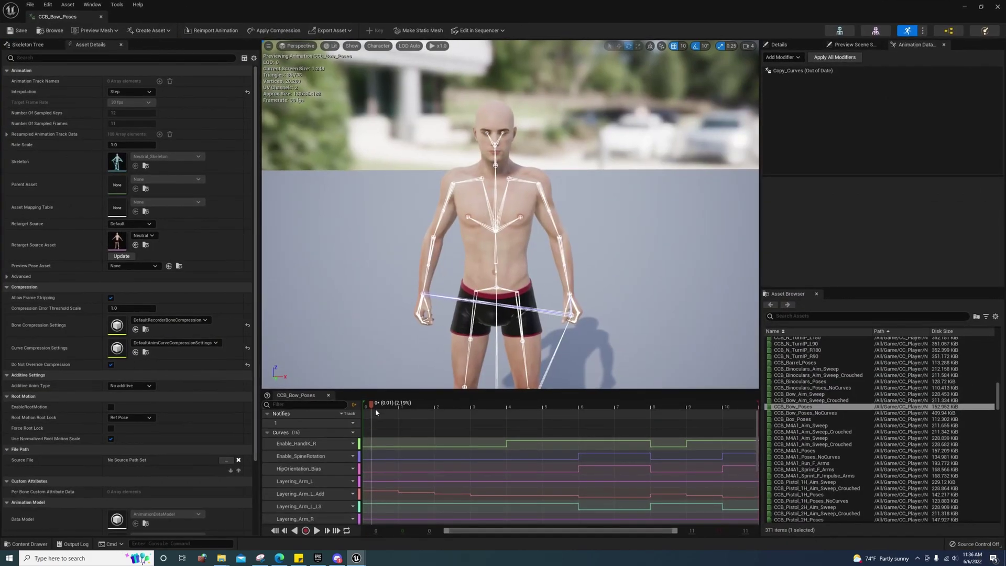
mouse_move(392, 409)
mouse_down()
mouse_move(562, 416)
mouse_move(525, 417)
mouse_up()
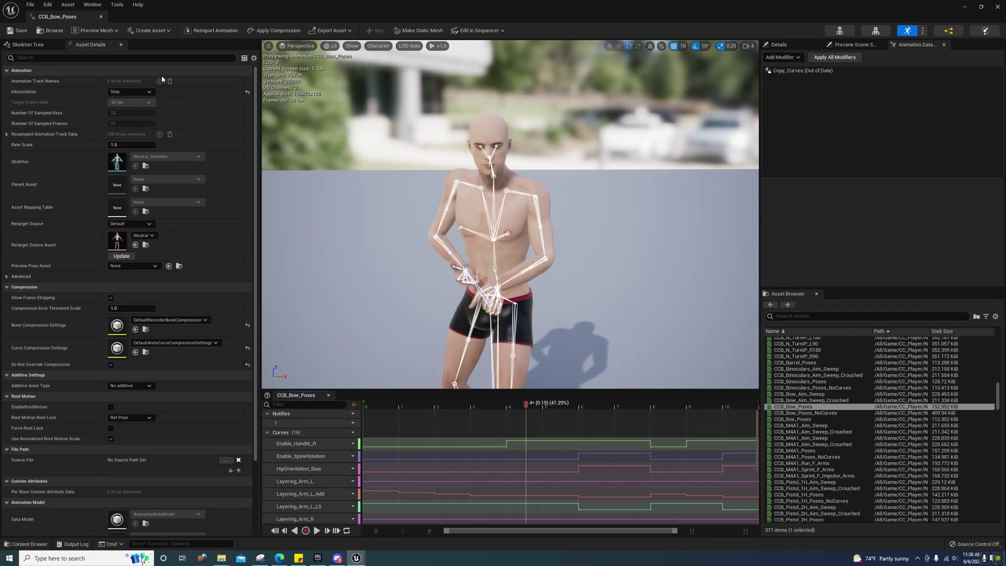
Switch CCB_Bow_Poses interpolation to Linear and compare blended poses between frames 4 and 5.
click(130, 92)
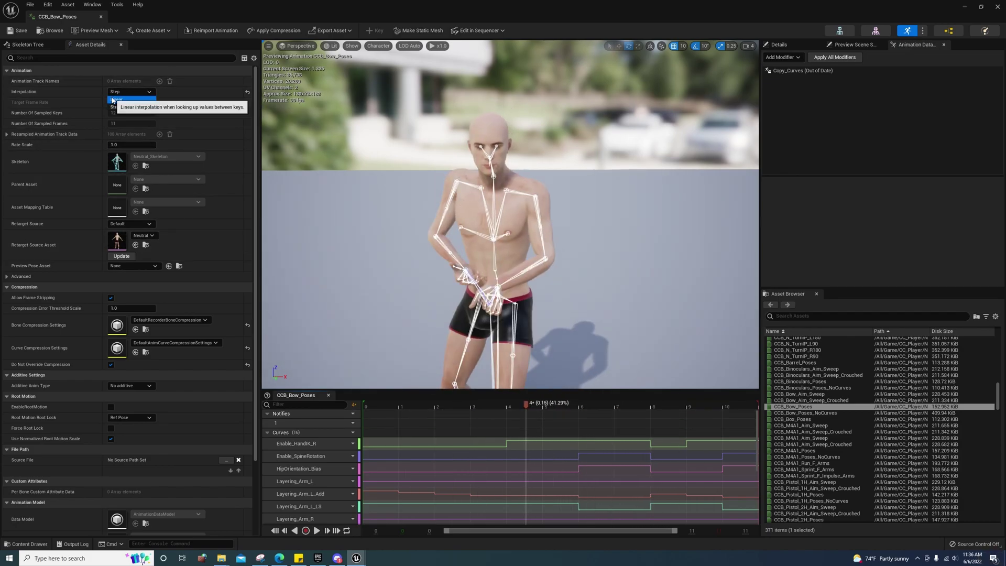
click(118, 100)
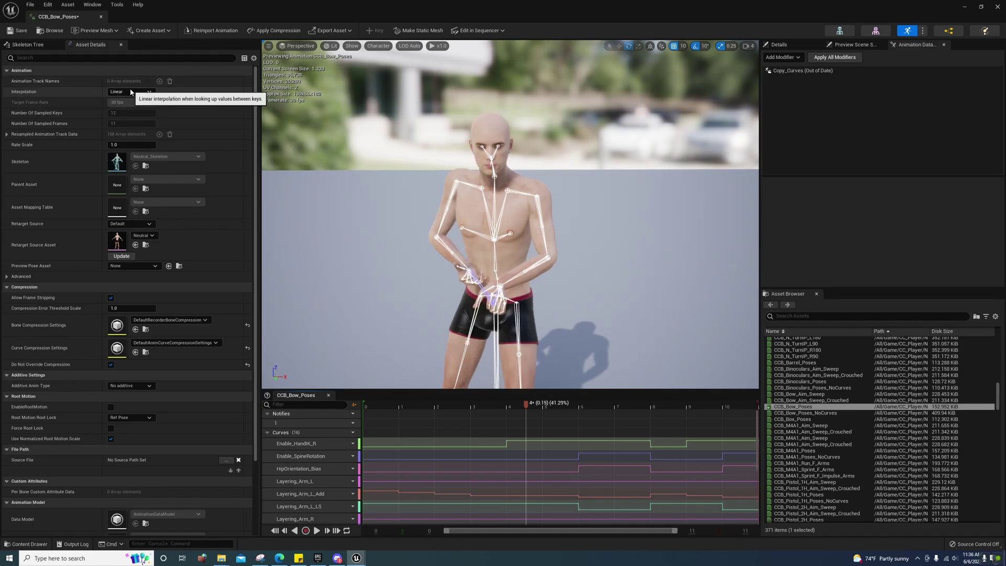
click(129, 92)
click(113, 102)
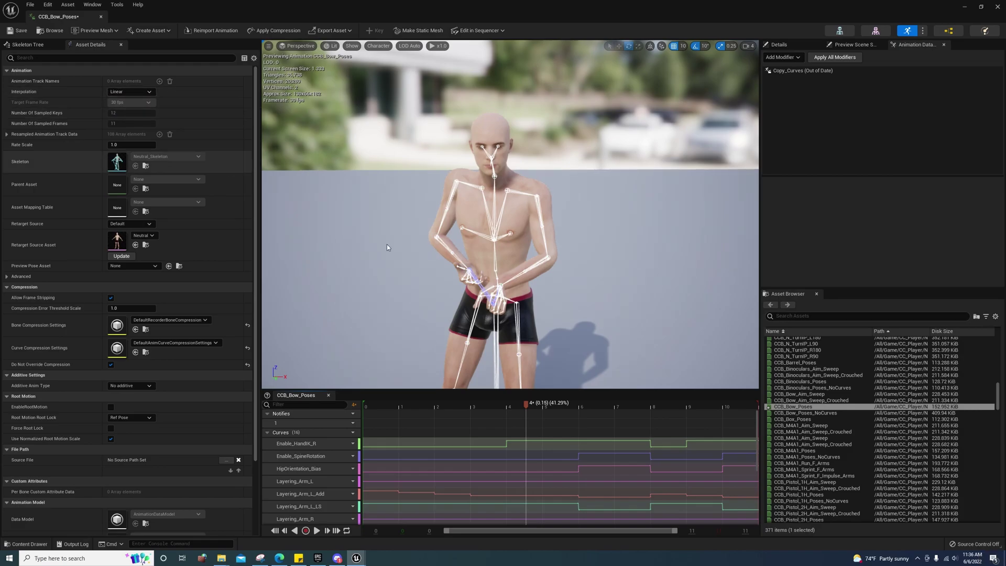
drag(526, 406, 541, 411)
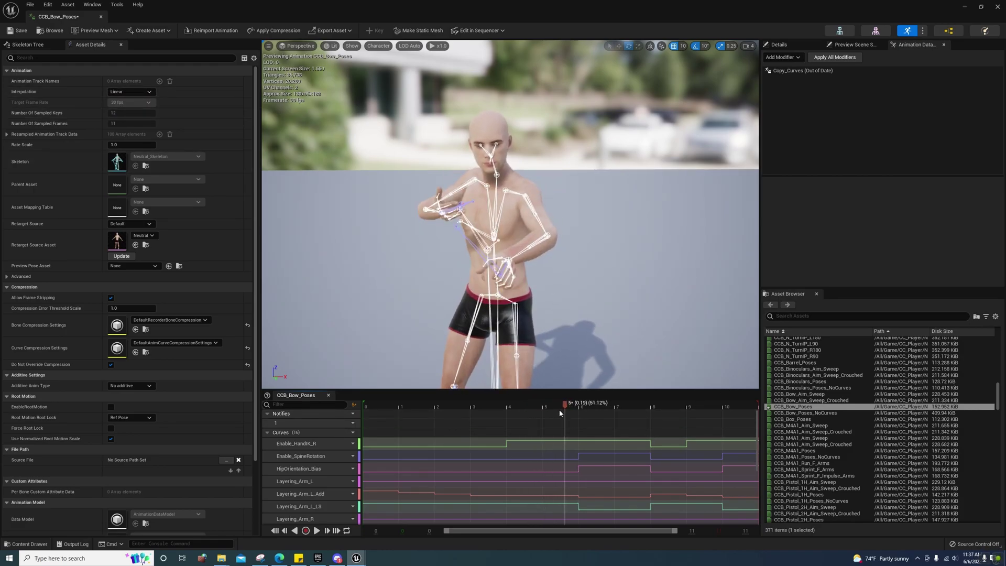
mouse_move(541, 408)
mouse_down()
mouse_move(555, 412)
mouse_move(514, 410)
mouse_up()
Set interpolation back to Step and check the stepped poses.
click(130, 92)
click(125, 113)
drag(515, 406, 529, 407)
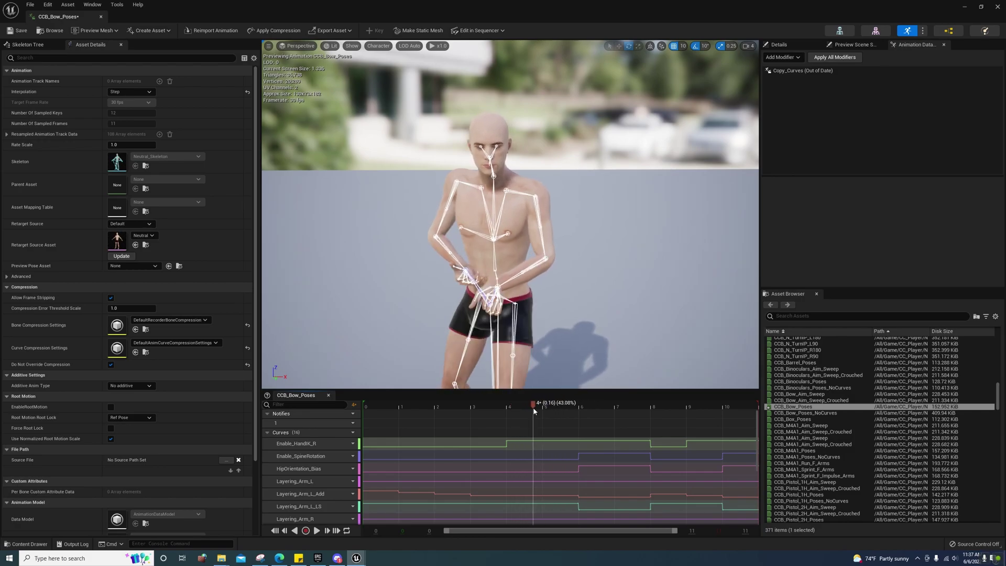
Leave CCB_Bow_Poses at Step interpolation and open CCB_Bow_Aim_Sweep from the Content Drawer.
drag(529, 406, 527, 407)
click(128, 91)
click(123, 91)
click(28, 543)
double_click(240, 441)
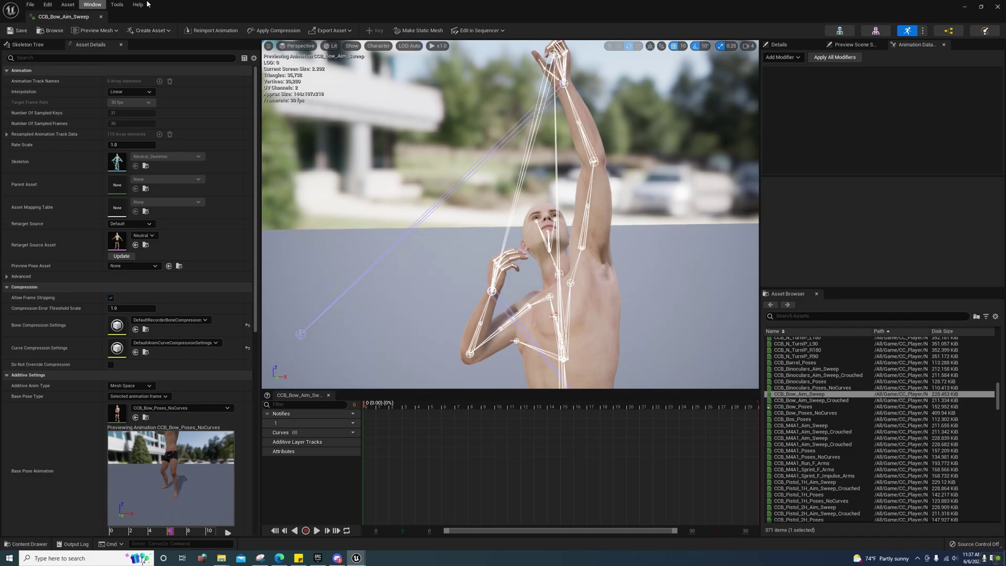
click(333, 32)
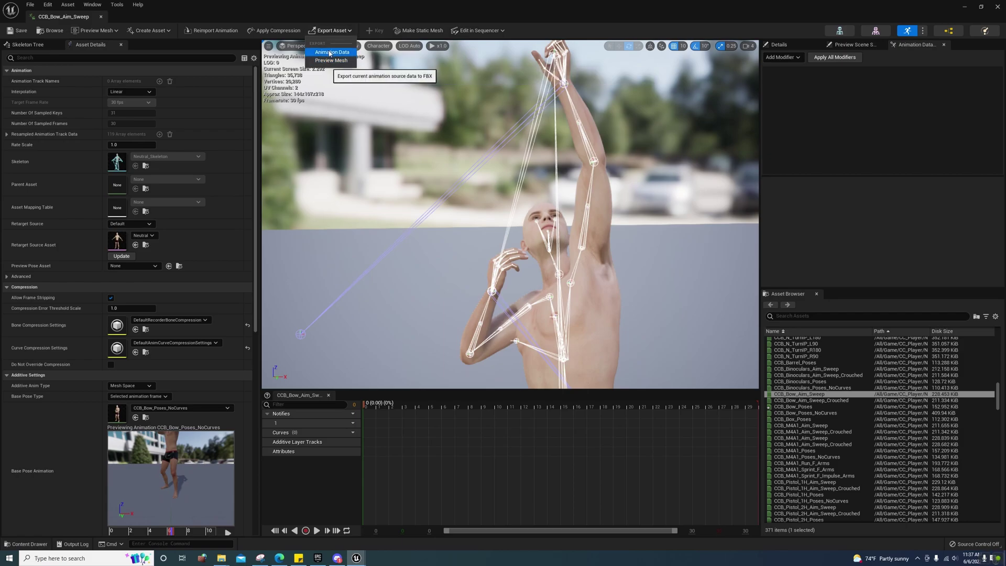
click(336, 33)
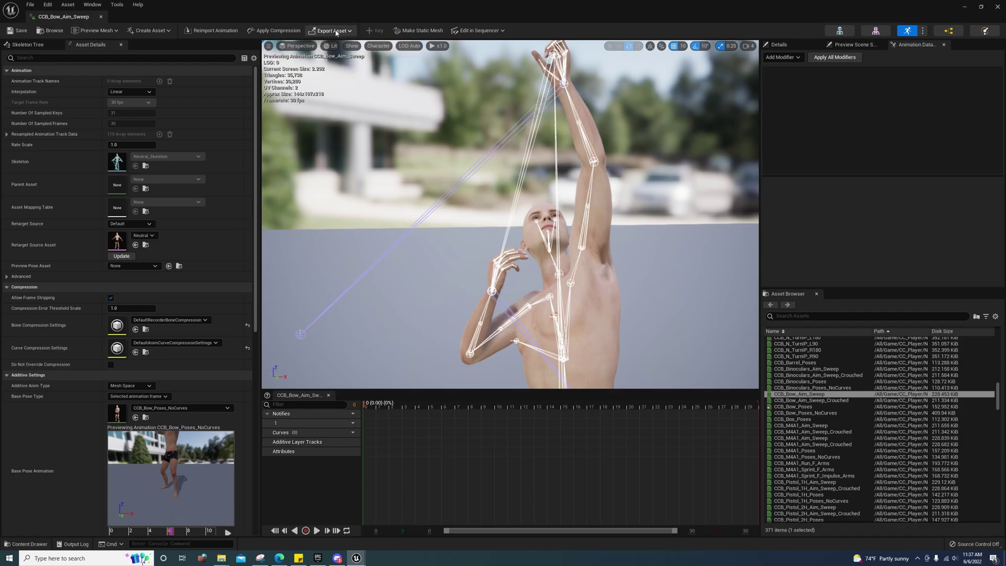
Minimize the animation editor and choose Export for CCB_Bow_Aim_Sweep.
click(968, 10)
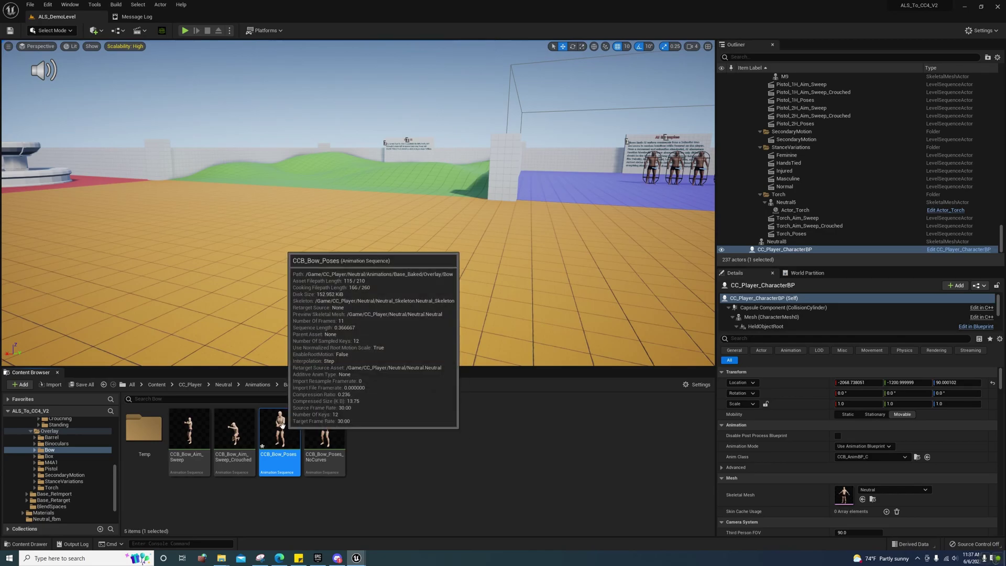
right_click(296, 434)
key(Escape)
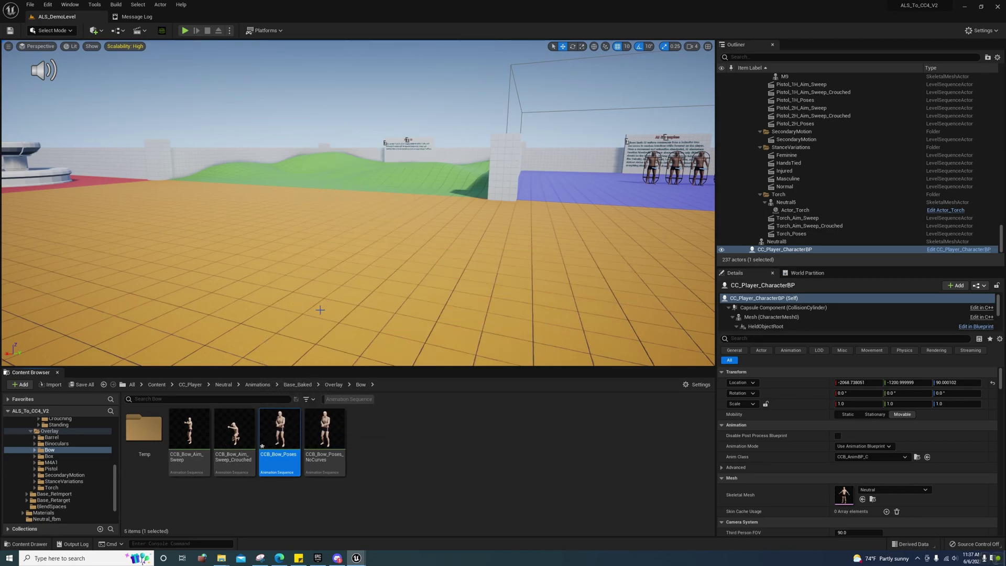
right_click(185, 439)
mouse_move(236, 322)
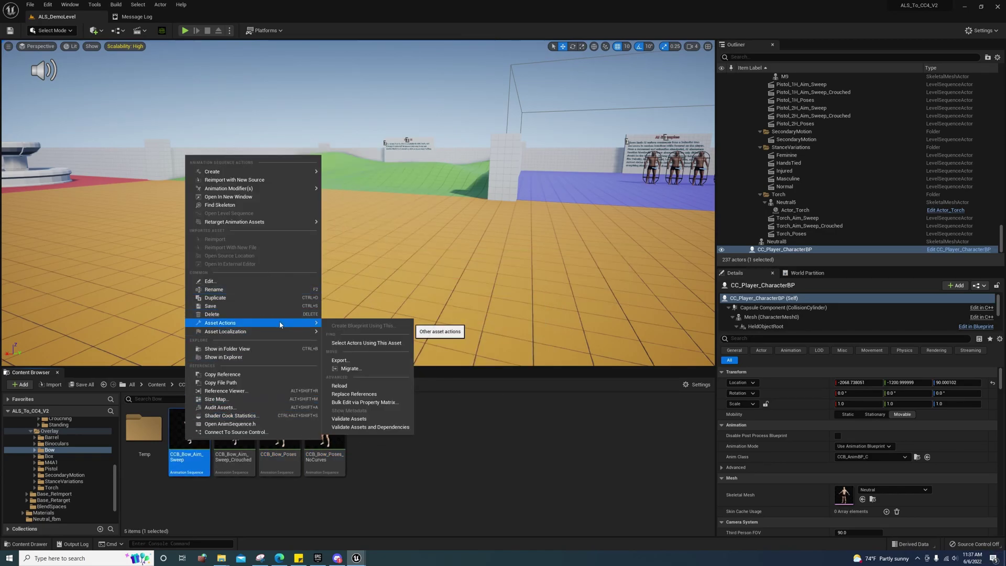
click(338, 361)
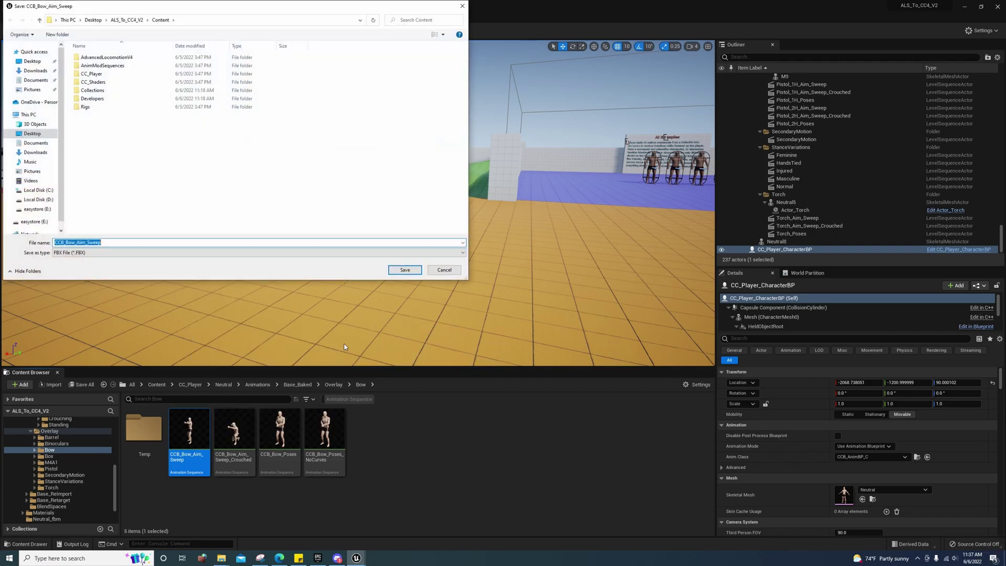
Save the FBX into the Desktop/ALS_Exports/Overlay/Bow folder.
click(32, 133)
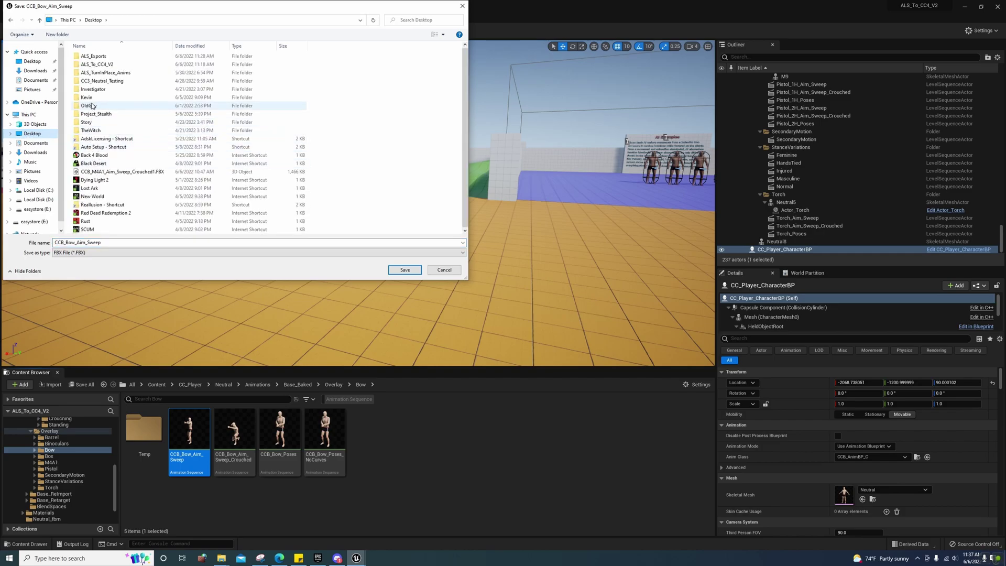
double_click(93, 56)
click(86, 85)
double_click(86, 85)
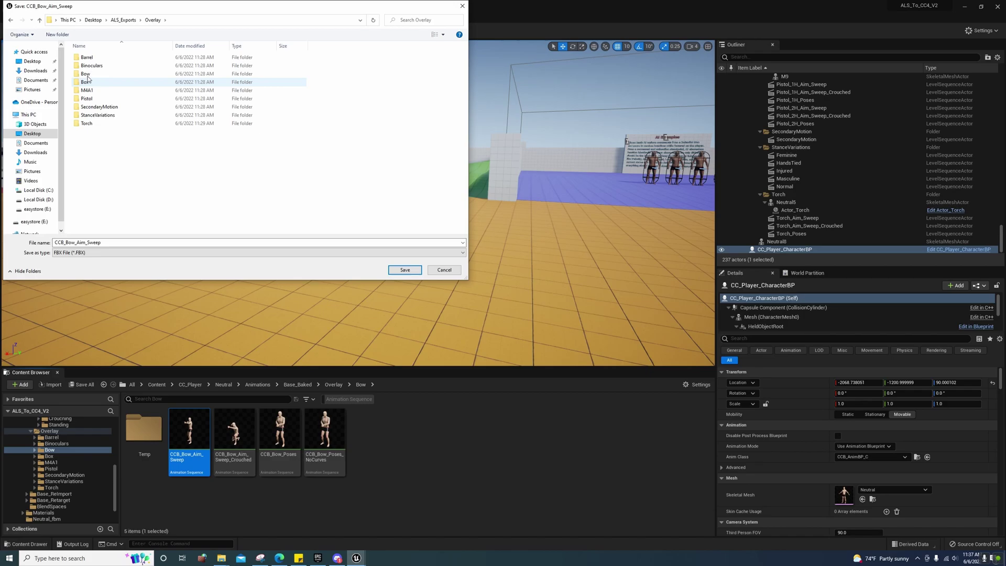
double_click(87, 75)
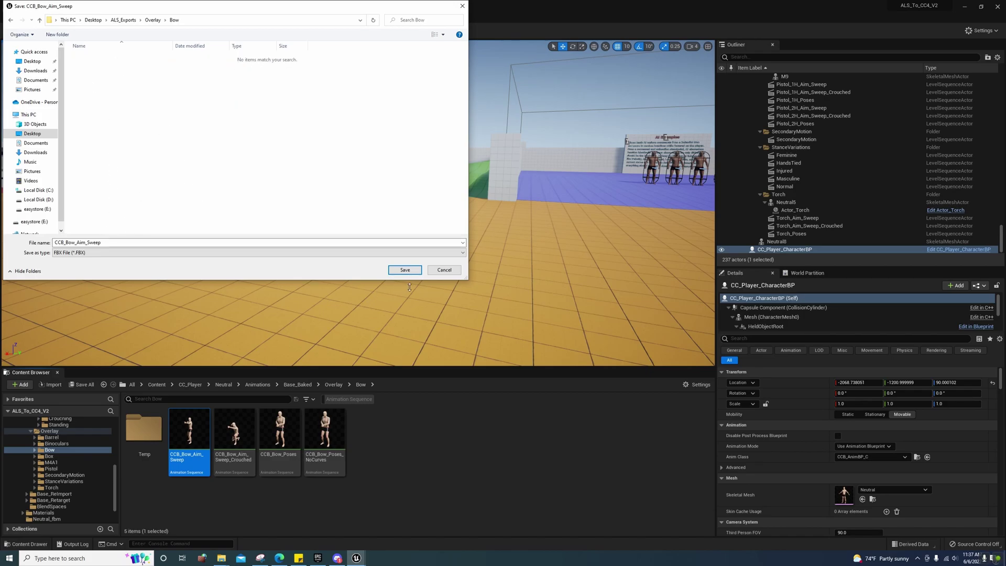
click(409, 271)
scroll(525, 354, down, 1)
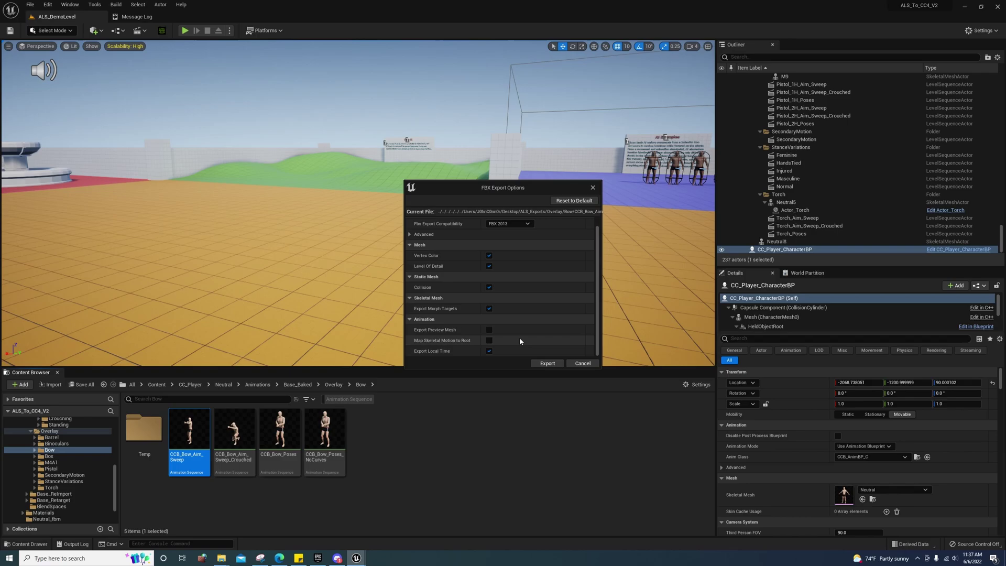
Confirm the CCB_Bow_Aim_Sweep FBX export, then export CCB_Bow_Aim_Sweep_Crouched into the Bow folder.
click(545, 363)
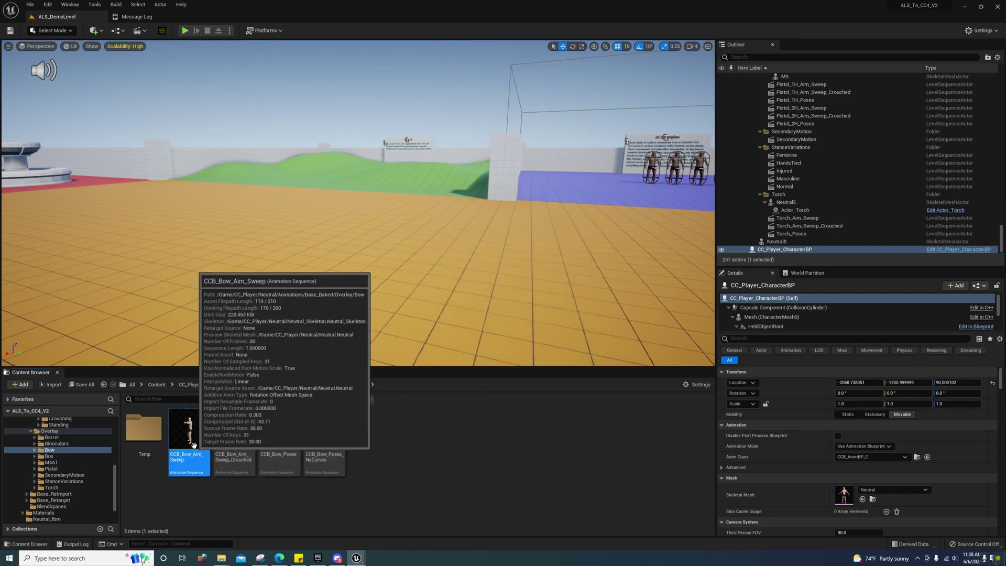
right_click(233, 425)
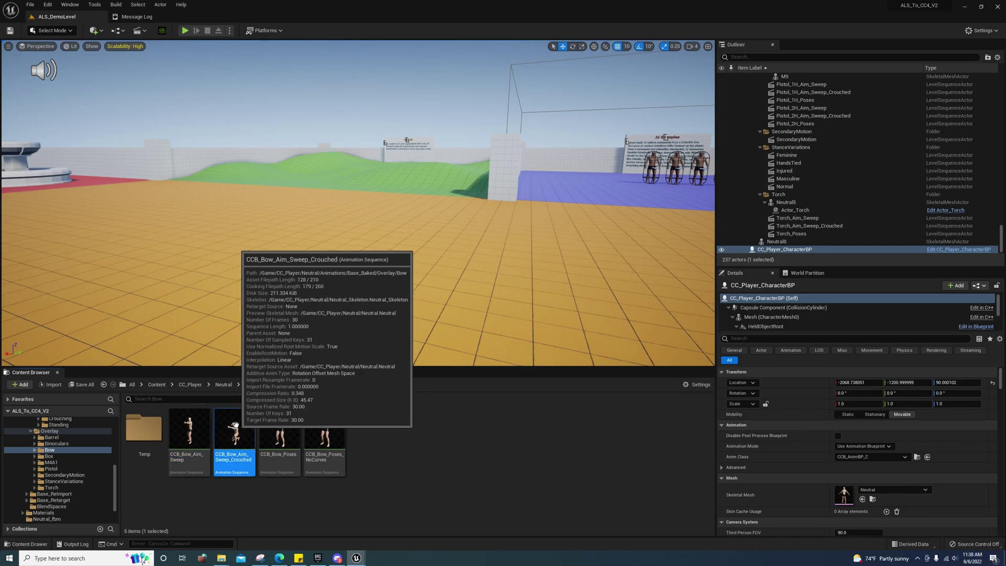
mouse_move(283, 309)
click(395, 346)
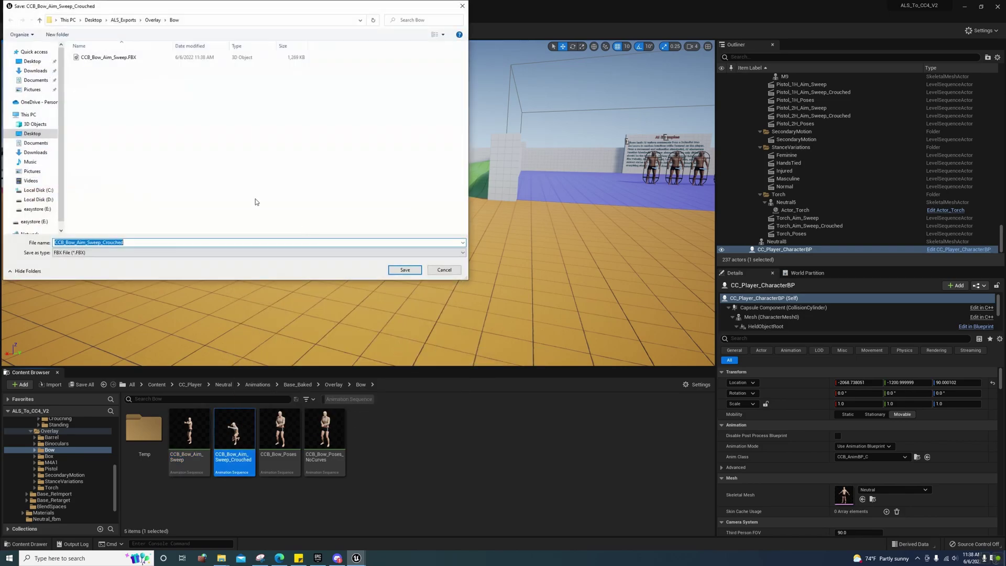
click(403, 270)
click(546, 363)
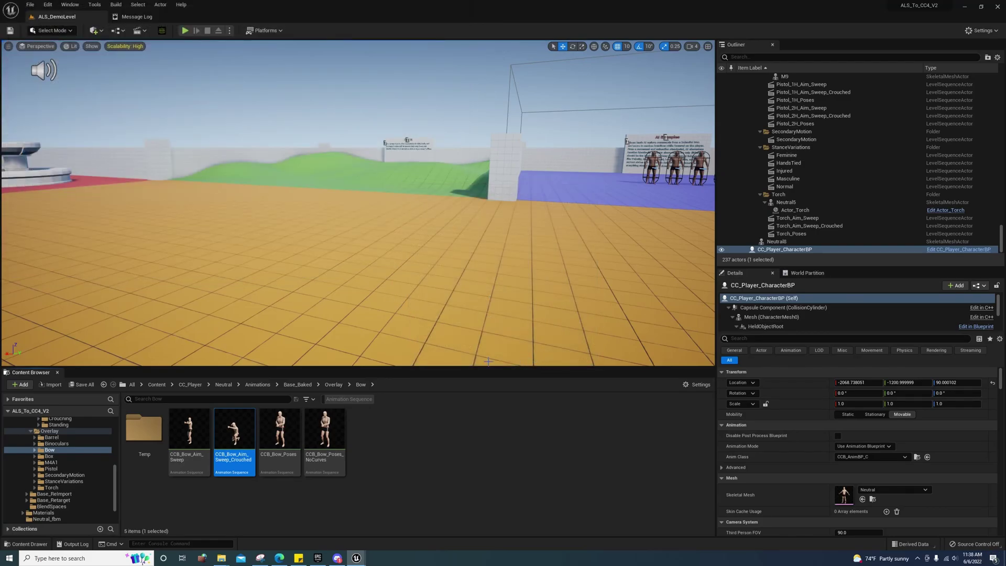
Reimport CCB_Bow_Aim_Sweep with CCB_Bow_Aim_Sweep.FBX as its new source.
right_click(189, 434)
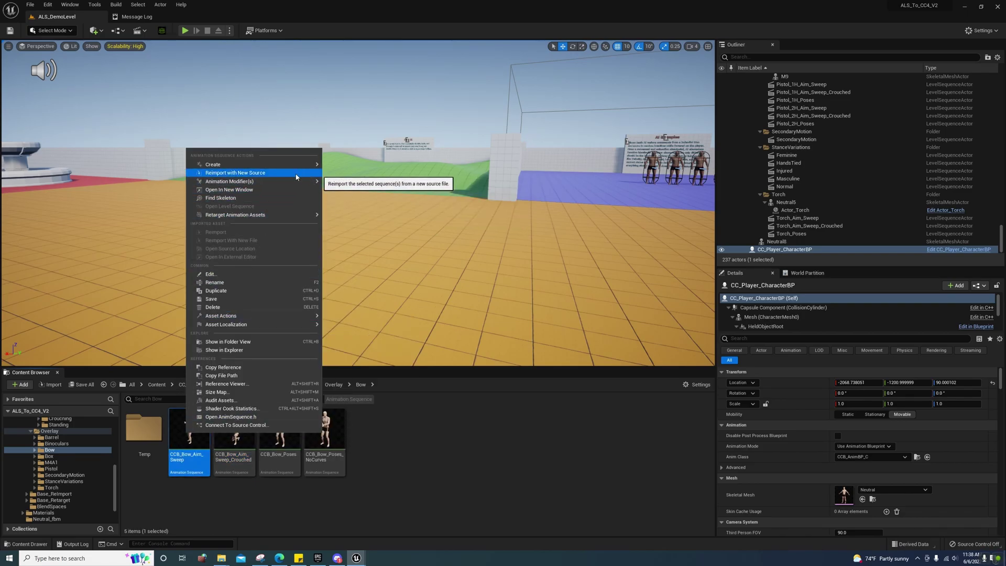
click(305, 172)
double_click(119, 58)
Reimport CCB_Bow_Aim_Sweep_Crouched with its crouched FBX as the new source.
right_click(240, 435)
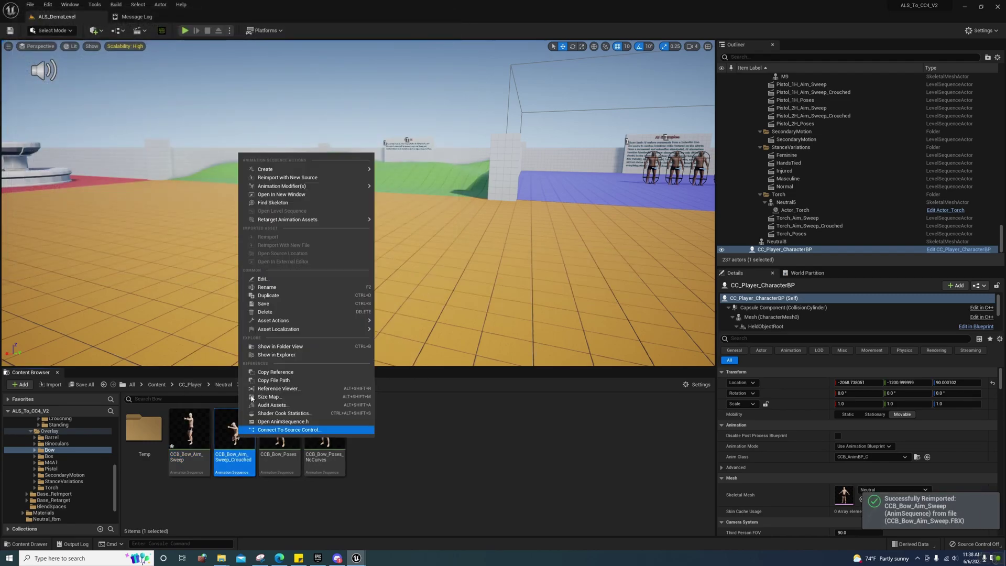
click(291, 179)
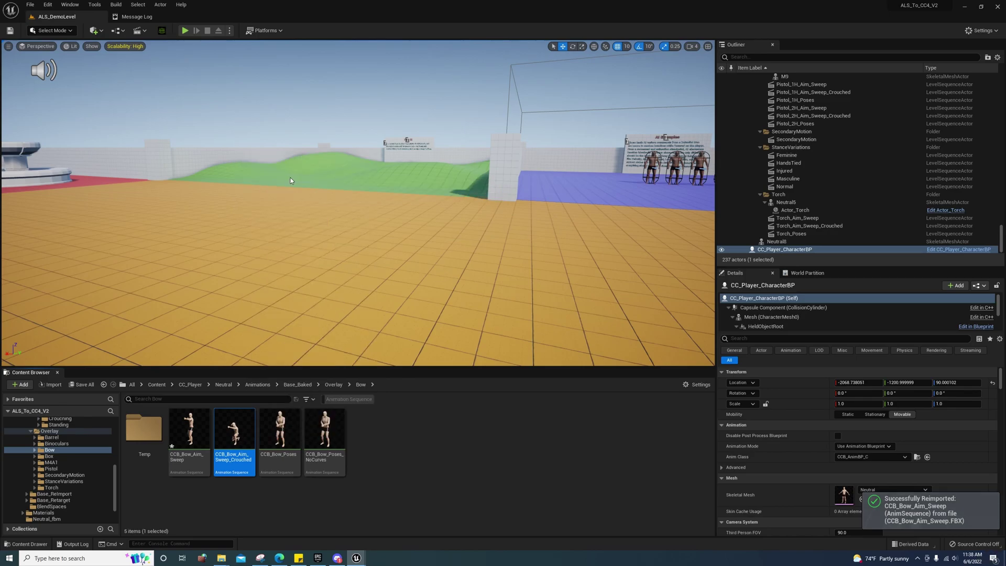
double_click(118, 66)
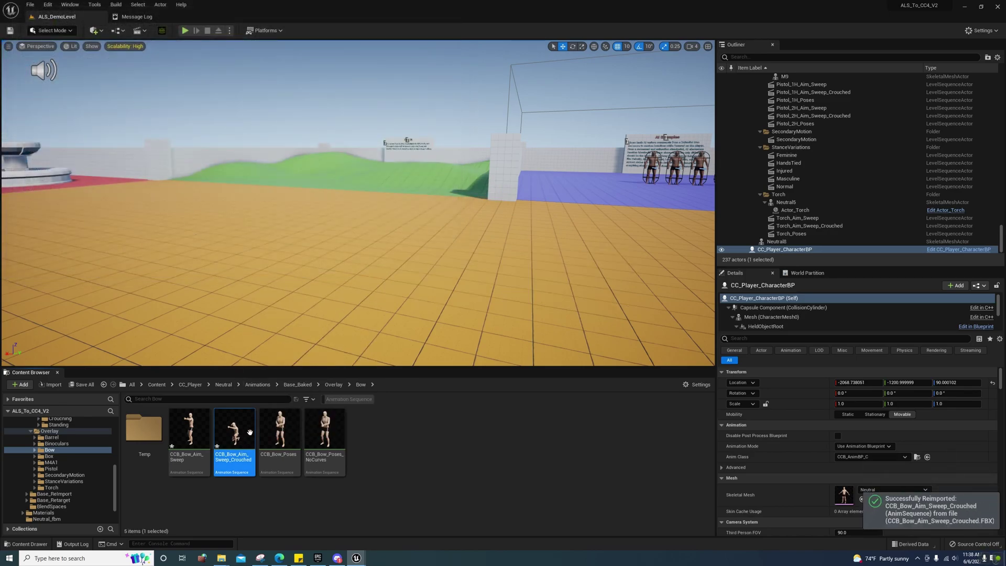
Open CCB_Bow_Aim_Sweep_Crouched, then CCB_Bow_Aim_Sweep, in the animation editor.
double_click(233, 437)
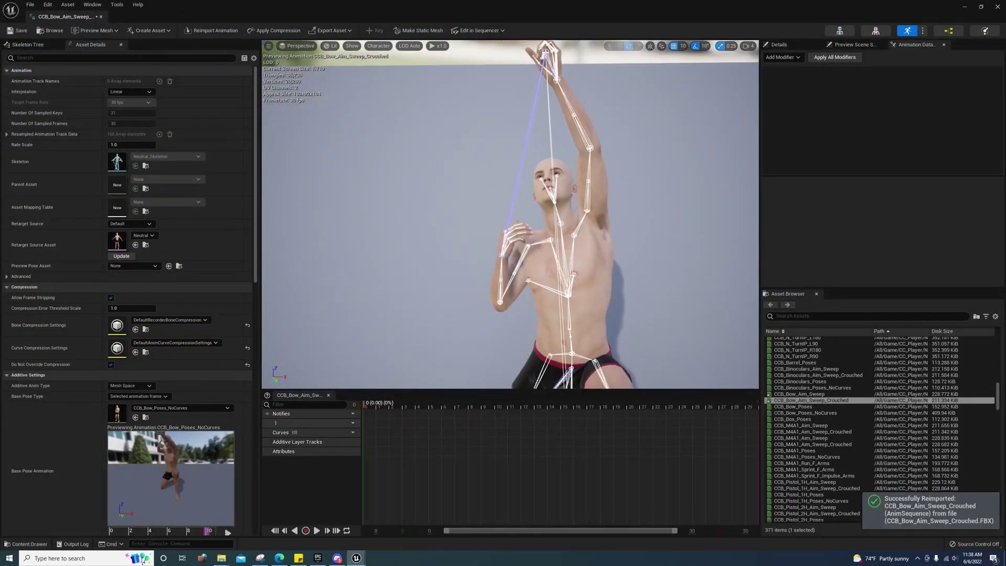
click(26, 543)
click(239, 433)
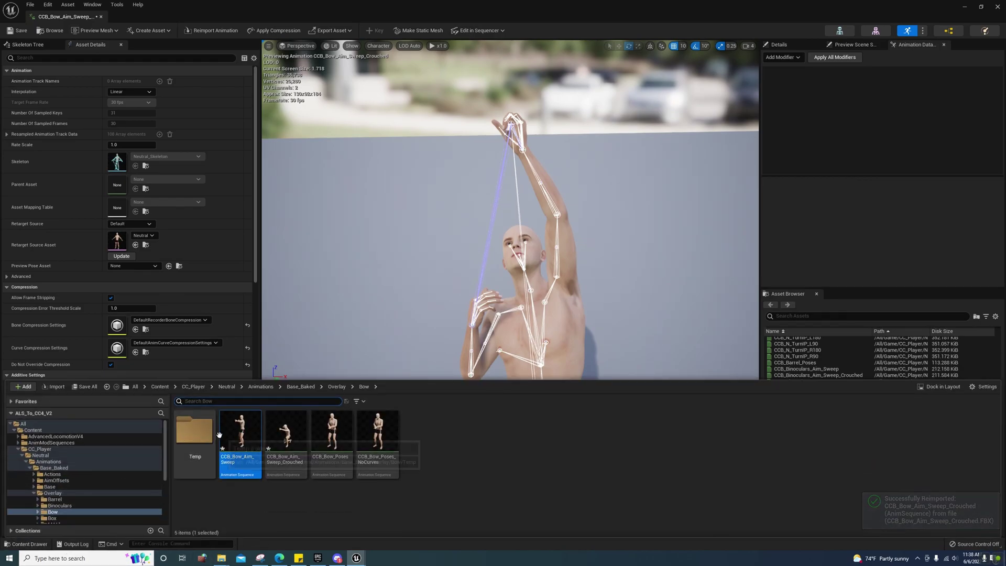
double_click(240, 432)
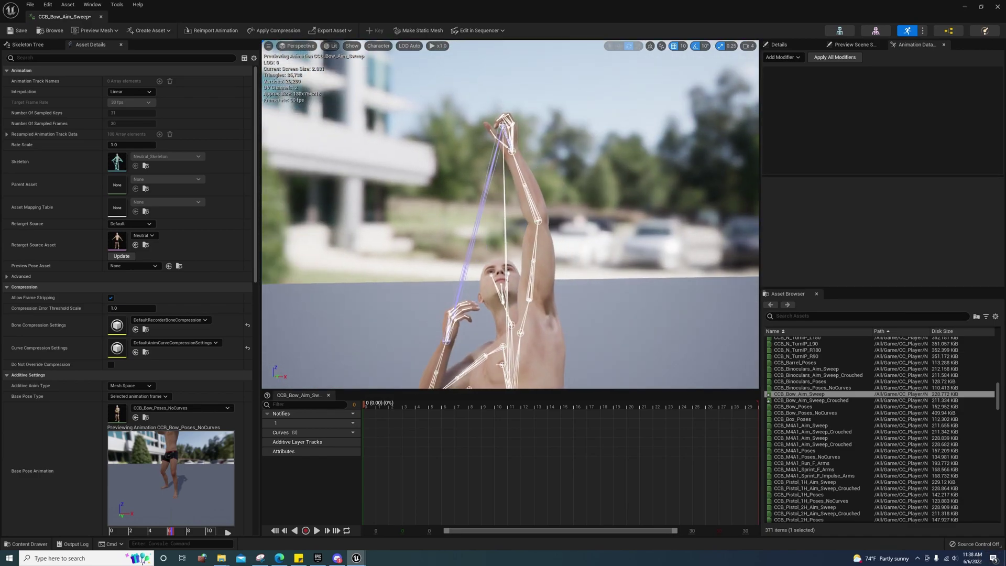
Orbit and pull back the viewport to show the aiming character down to the thighs.
drag(386, 318, 387, 318)
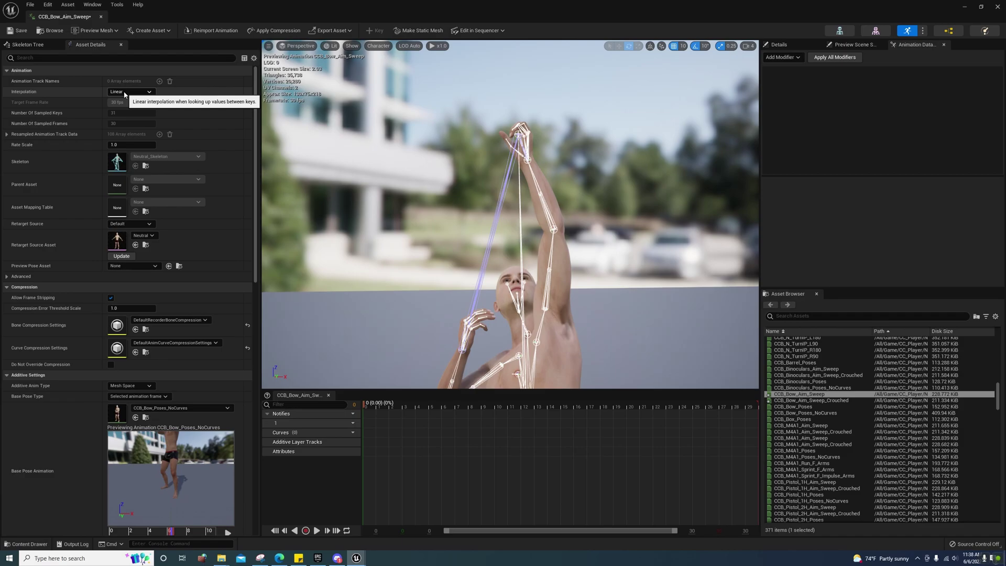
drag(511, 236, 472, 220)
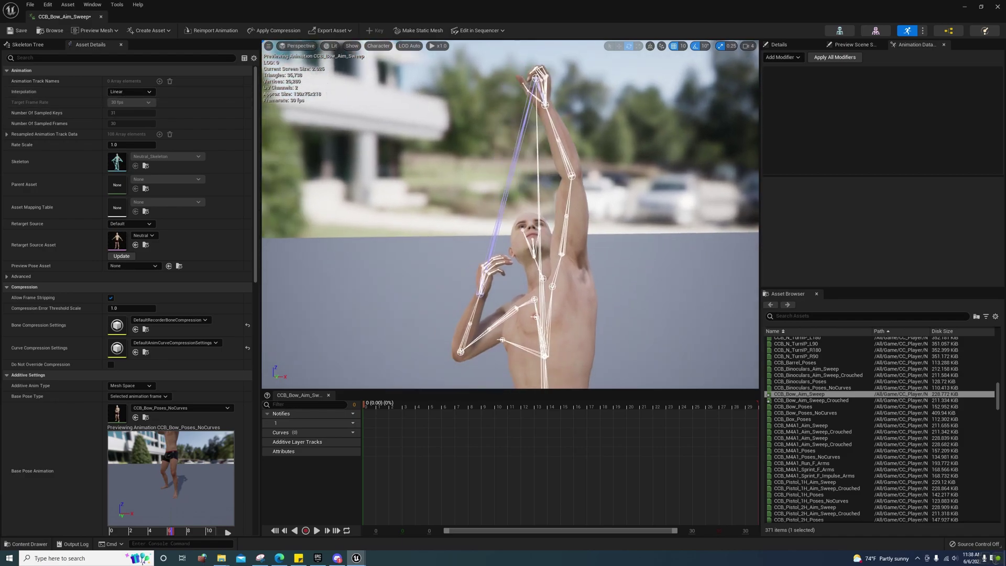
scroll(510, 214, up, 3)
scroll(510, 215, up, 3)
scroll(510, 215, up, 3)
scroll(510, 214, up, 3)
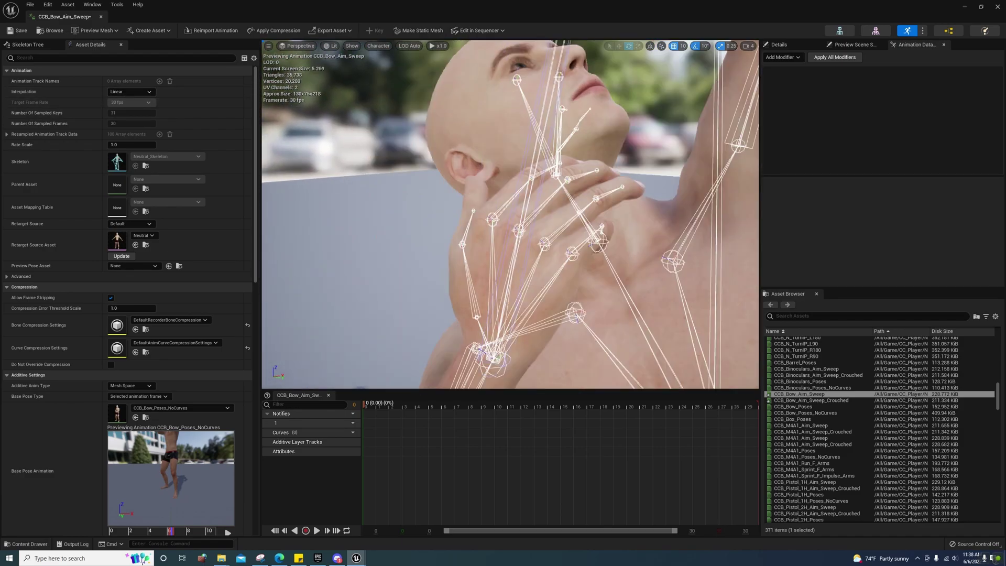
drag(510, 215, 510, 236)
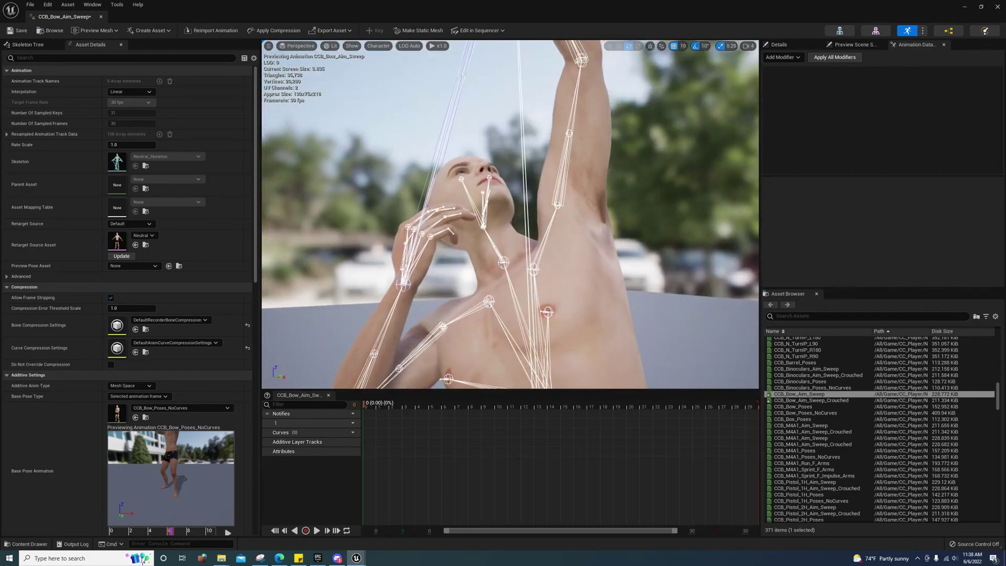
drag(510, 236, 586, 189)
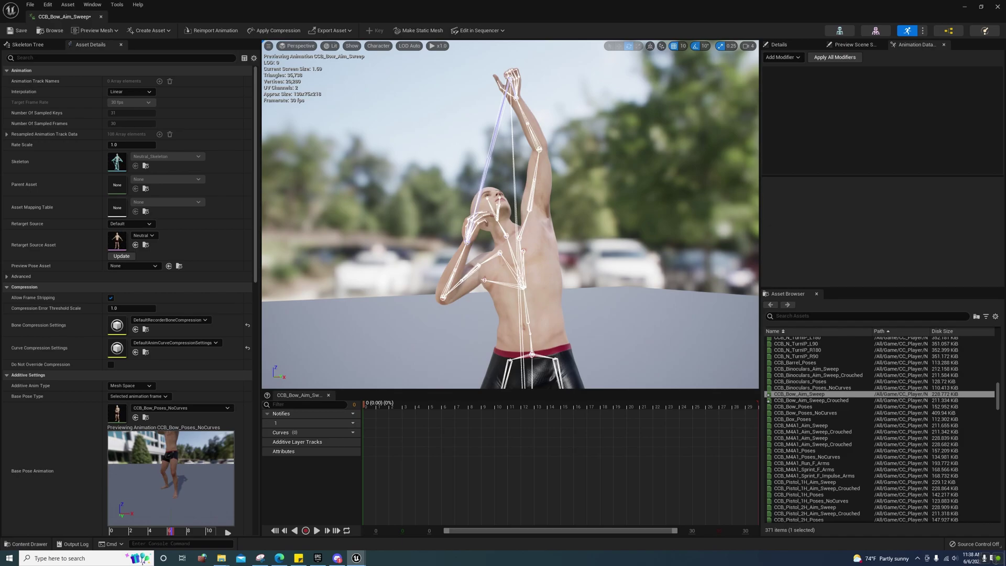
mouse_move(575, 228)
mouse_down()
mouse_move(496, 335)
mouse_move(517, 122)
mouse_move(539, 246)
mouse_up()
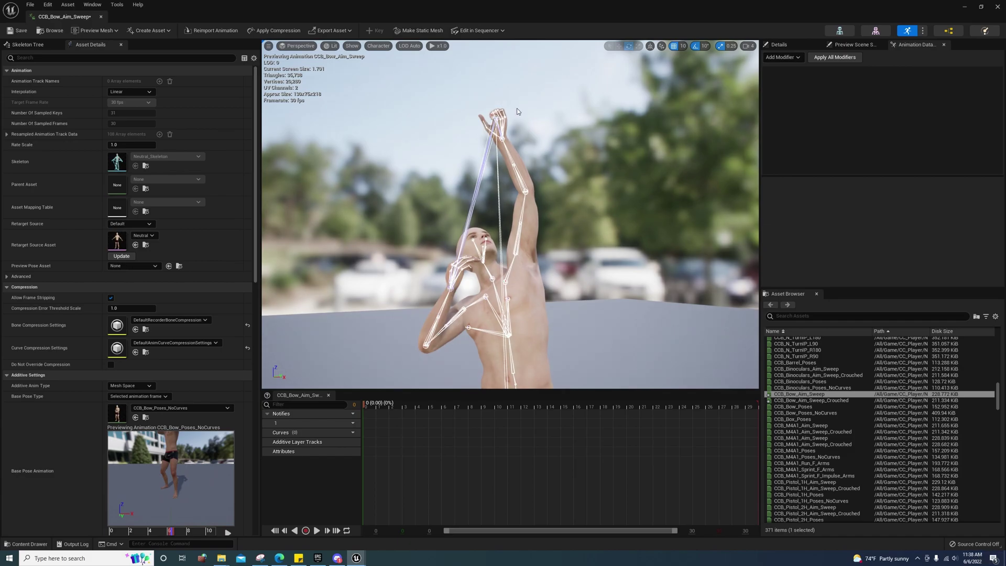